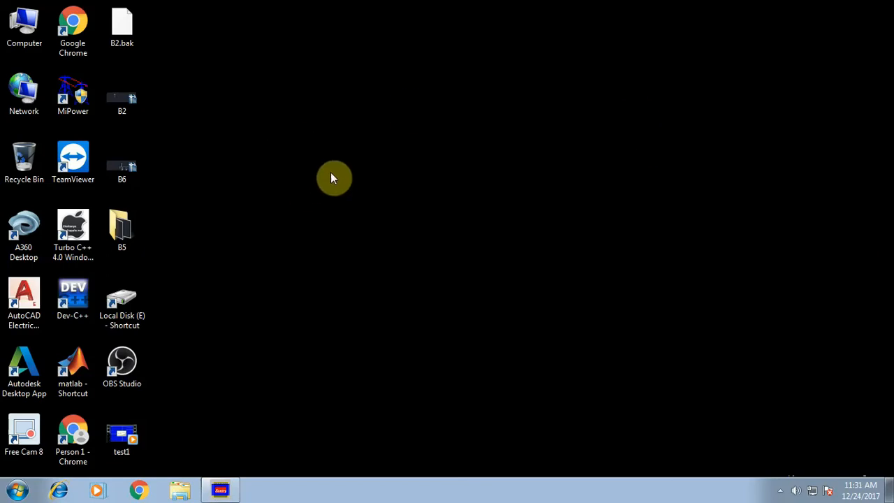
# Launch MiPower as ADMINISTRATOR and enter it with the Super User access level
pyautogui.doubleClick(76, 87)
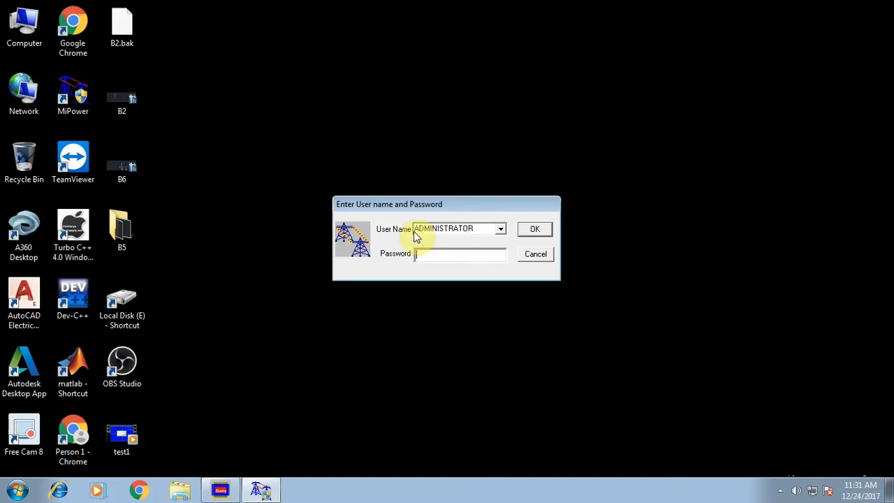
pyautogui.click(533, 231)
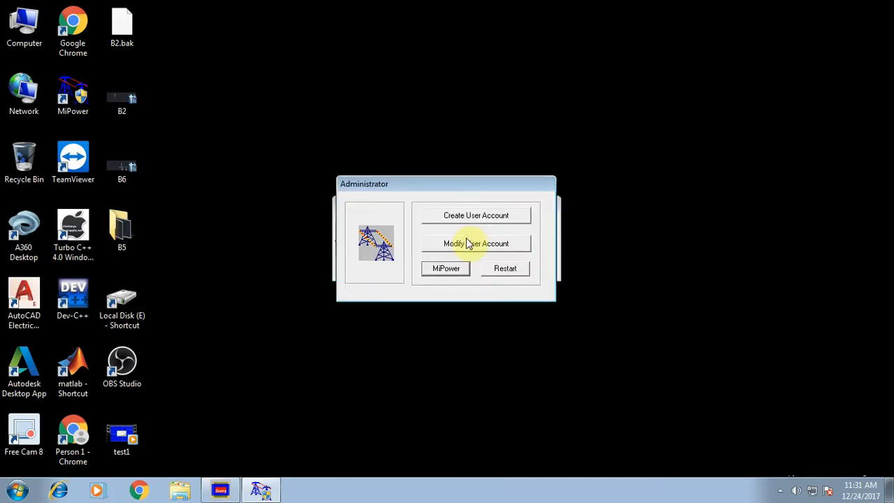
pyautogui.click(446, 272)
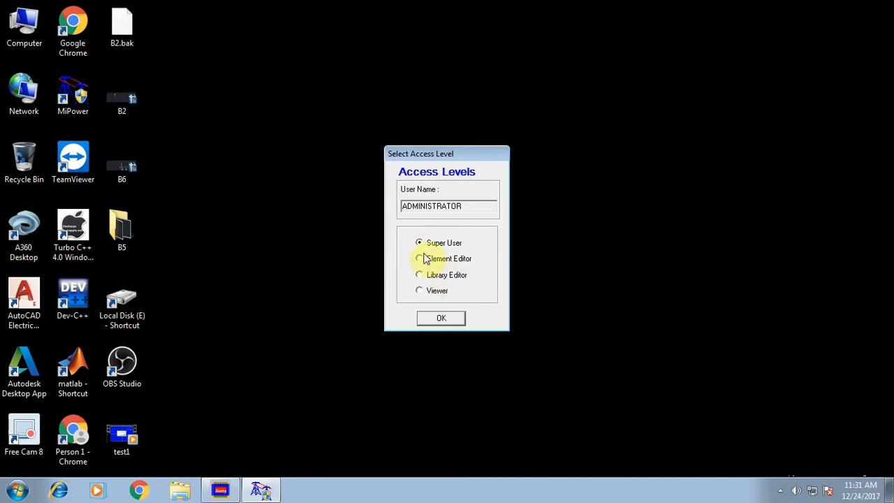
pyautogui.click(455, 320)
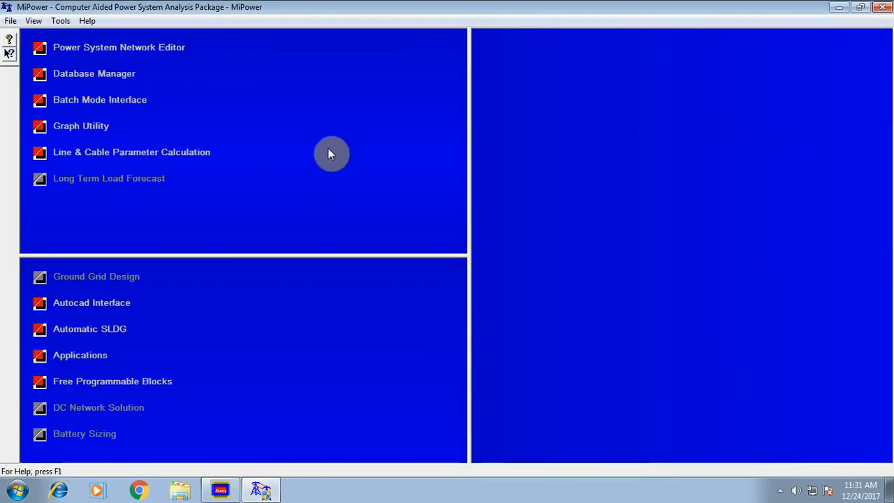
# Open the Power Angle Curve tool and save its input file as exp10 in the pss folder on Local Disk (E:)
pyautogui.click(63, 22)
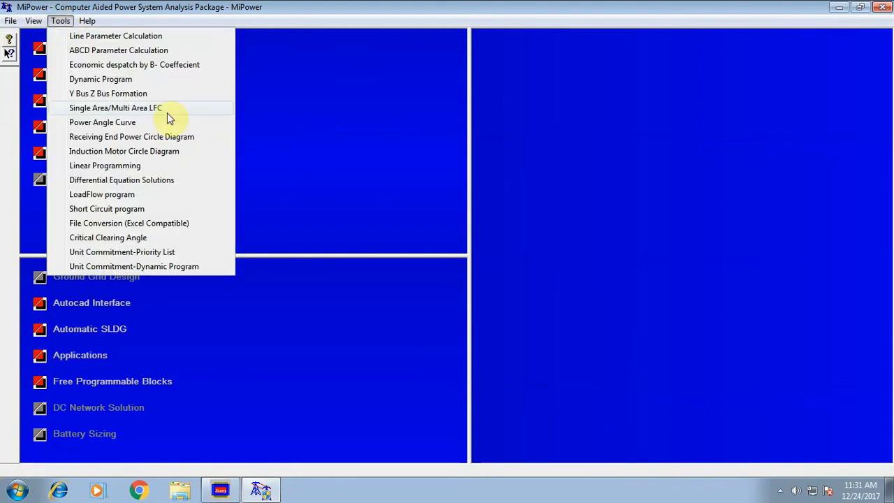
pyautogui.click(108, 124)
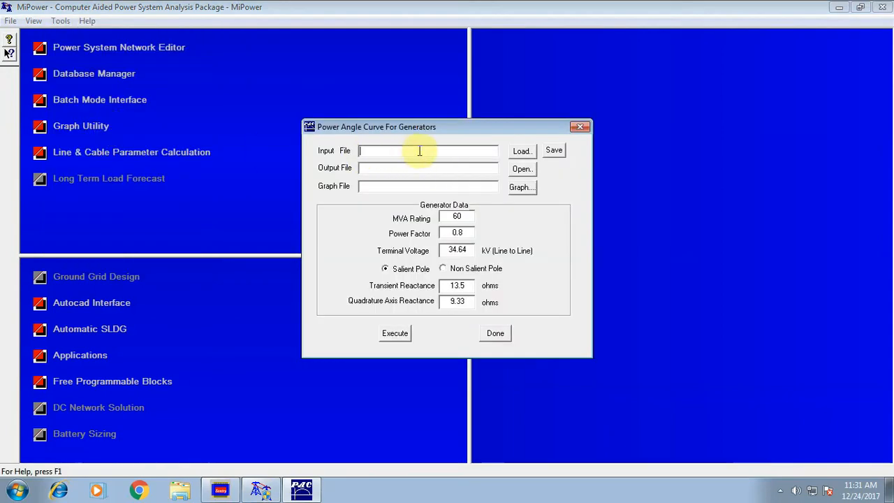
pyautogui.click(555, 152)
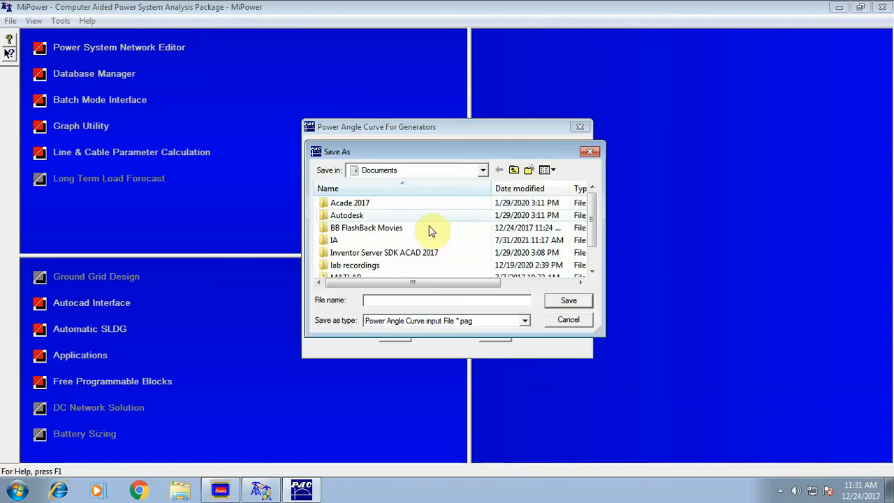
pyautogui.click(483, 172)
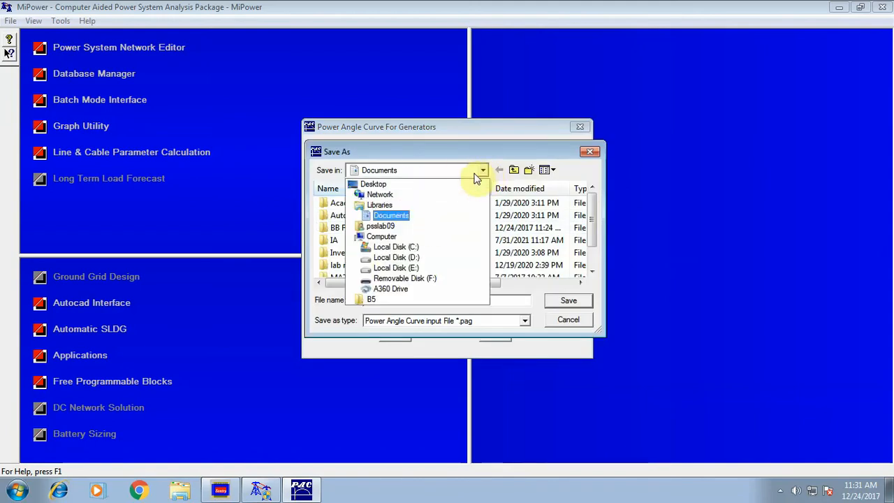
pyautogui.click(407, 270)
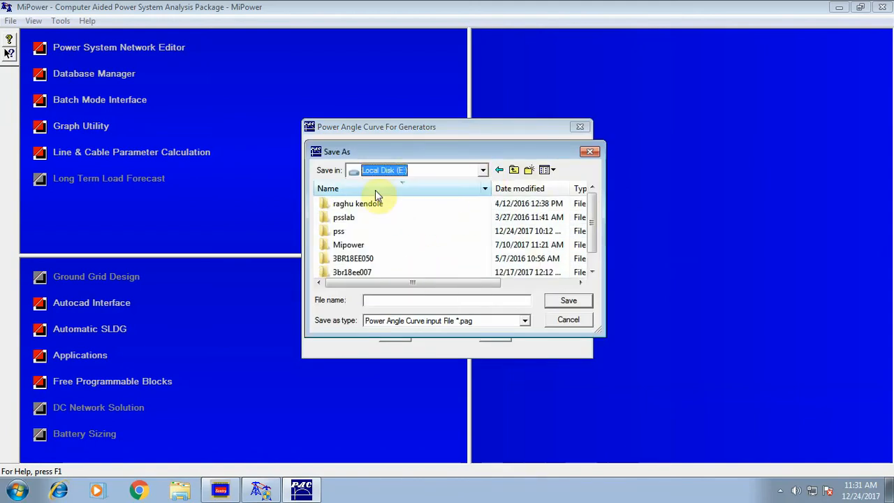
pyautogui.doubleClick(352, 237)
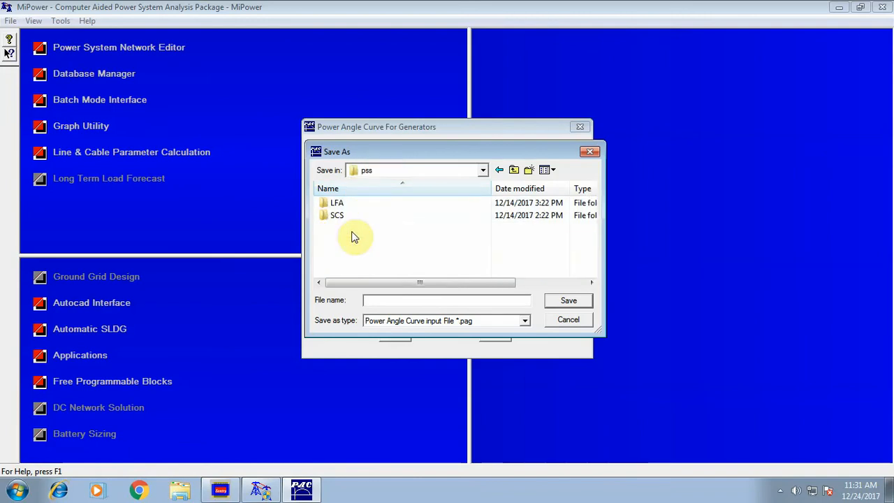
pyautogui.click(406, 300)
pyautogui.write('e')
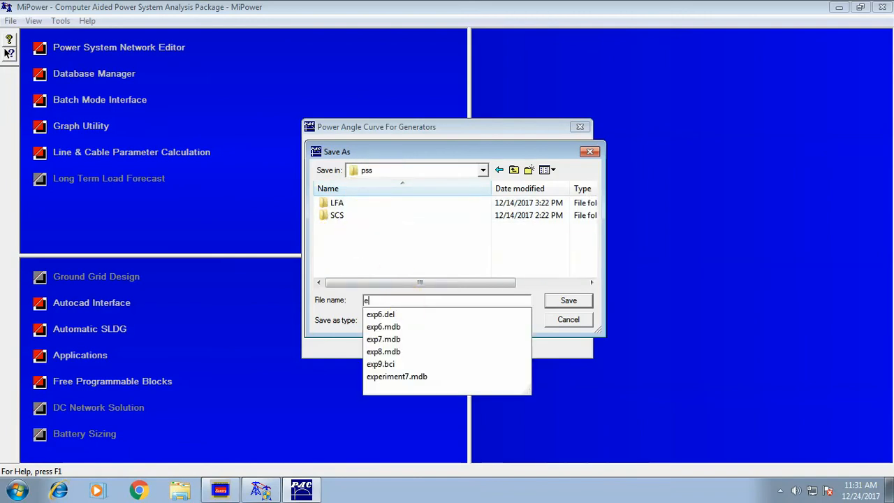
pyautogui.write('xp10')
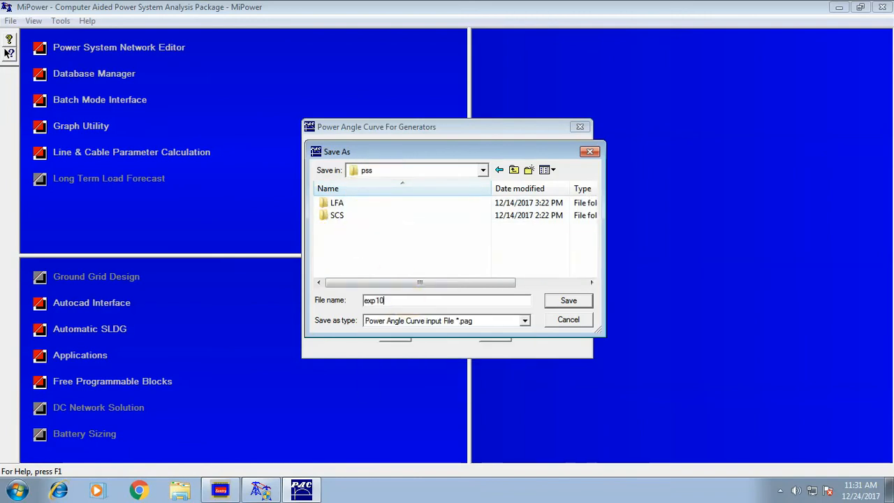
pyautogui.click(571, 301)
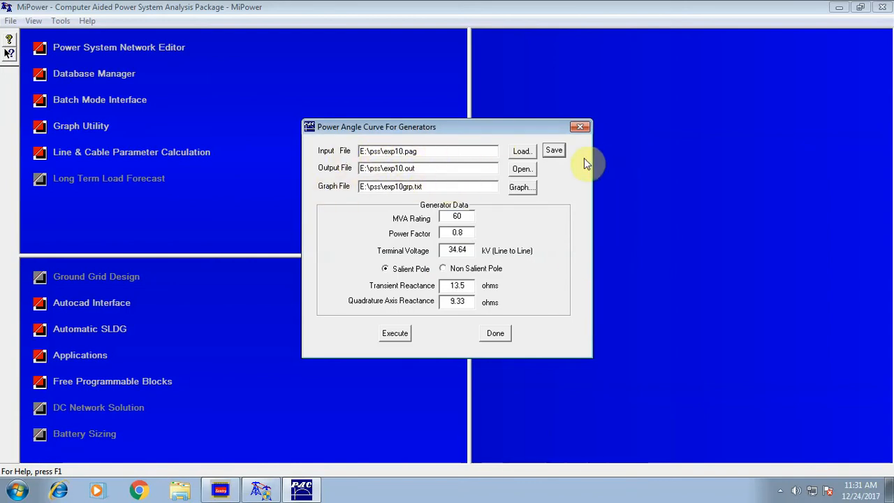
# Set the generator's terminal voltage to 11 kV with the Salient Pole type and execute the power angle calculation
pyautogui.click(465, 217)
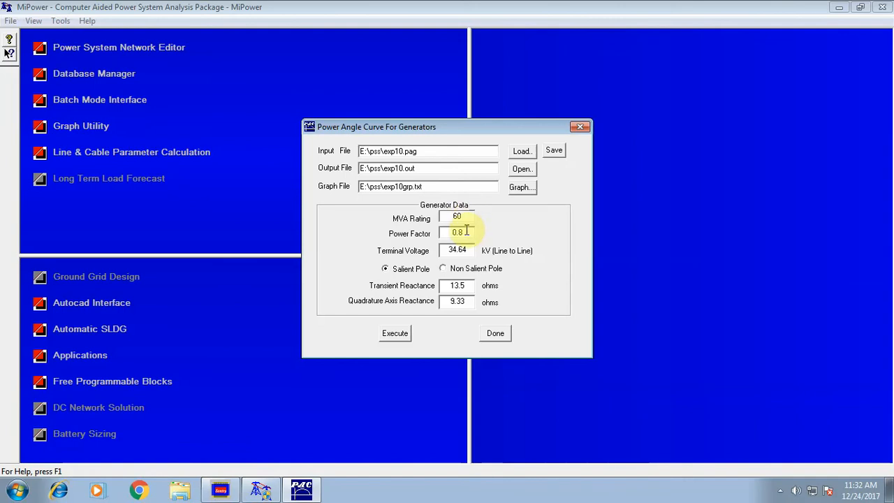
pyautogui.doubleClick(466, 231)
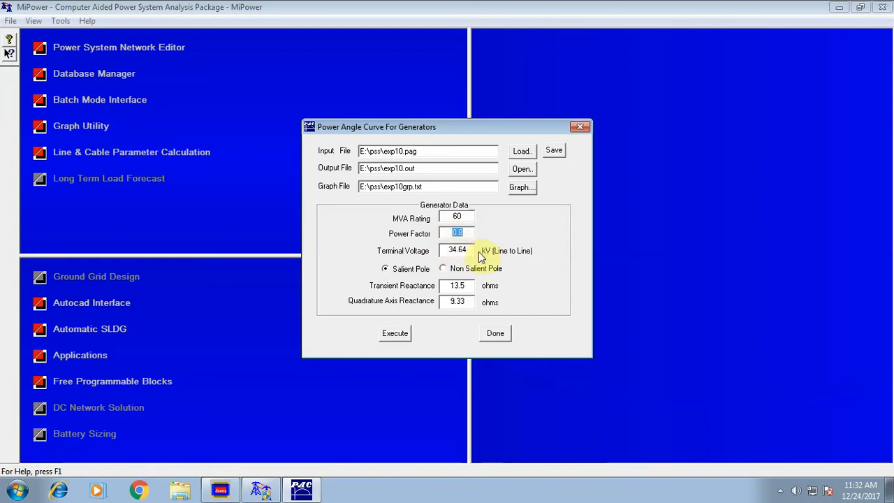
pyautogui.doubleClick(470, 250)
pyautogui.write('11')
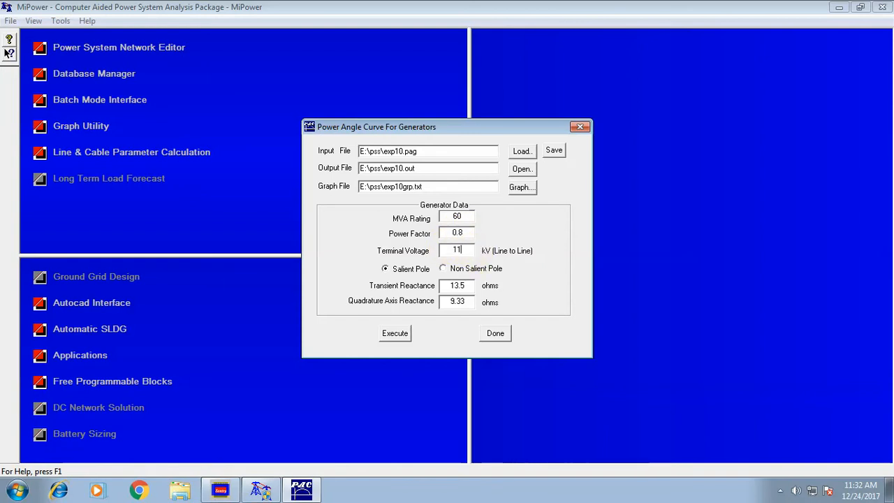
pyautogui.click(387, 272)
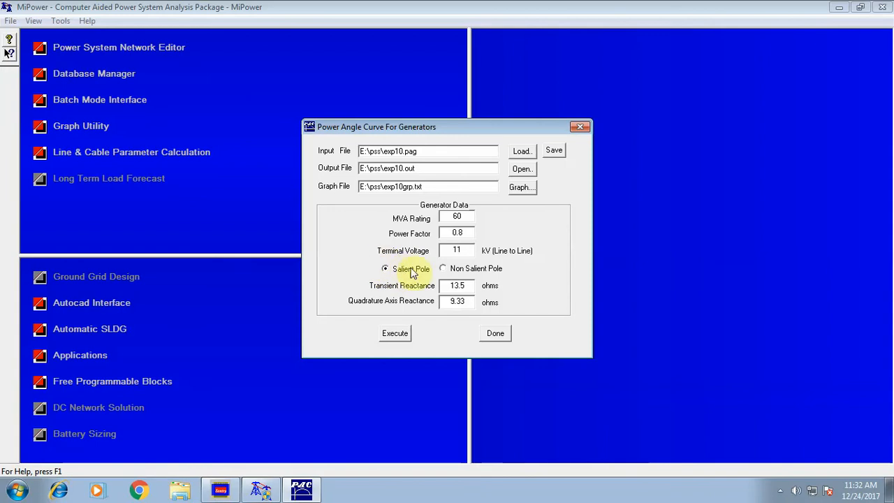
pyautogui.doubleClick(469, 285)
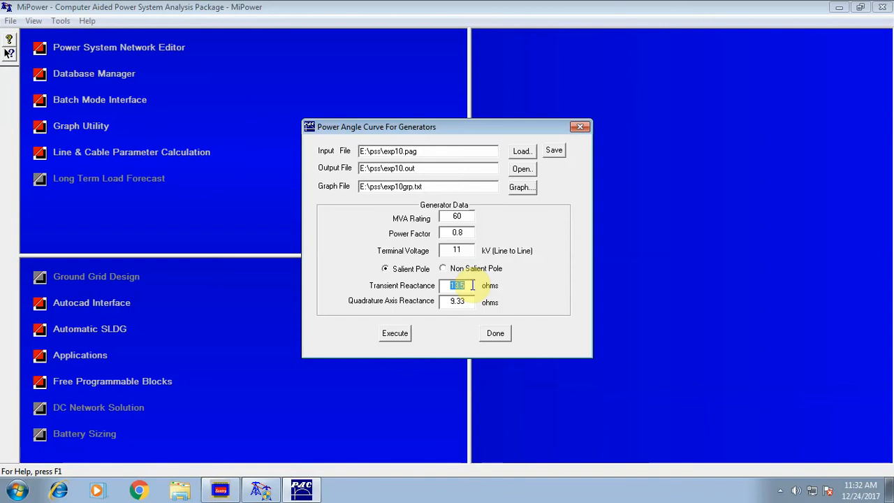
pyautogui.press('Tab')
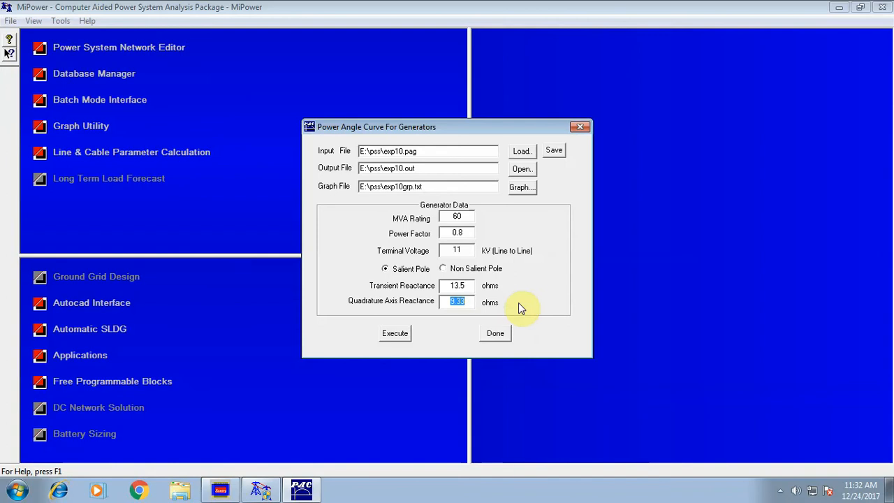
pyautogui.click(395, 334)
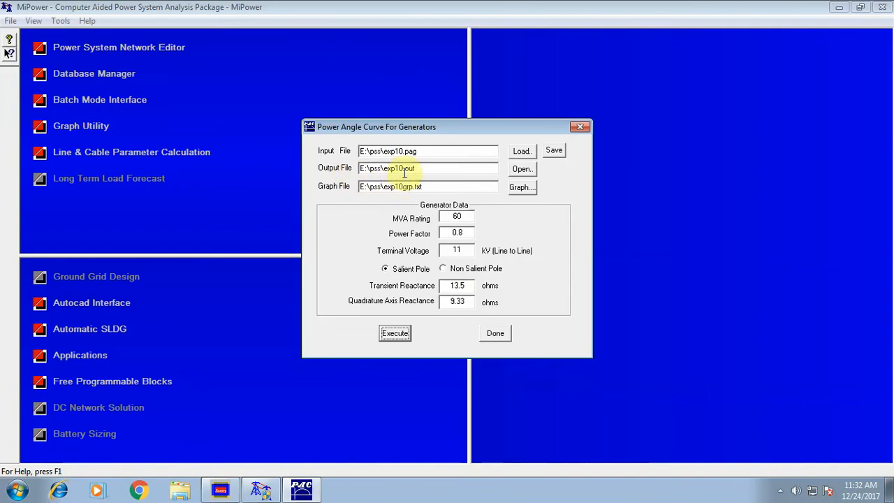
# Open the output file exp10.out and examine the generator data, the calculated results and the delta, power and reluctance power table
pyautogui.click(524, 169)
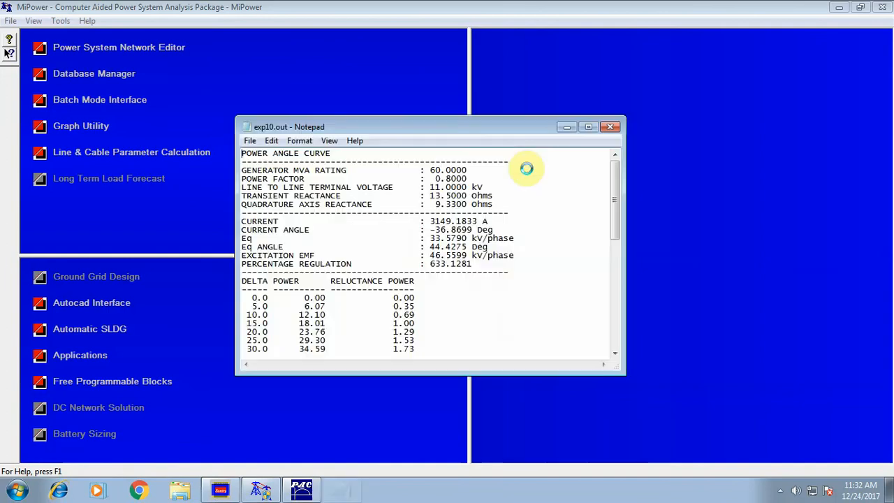
pyautogui.click(588, 124)
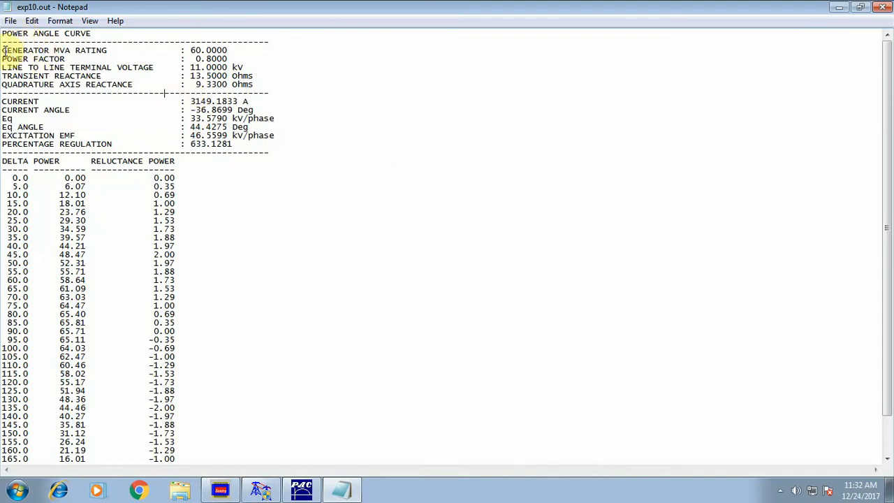
pyautogui.moveTo(3, 50); pyautogui.dragTo(256, 82)
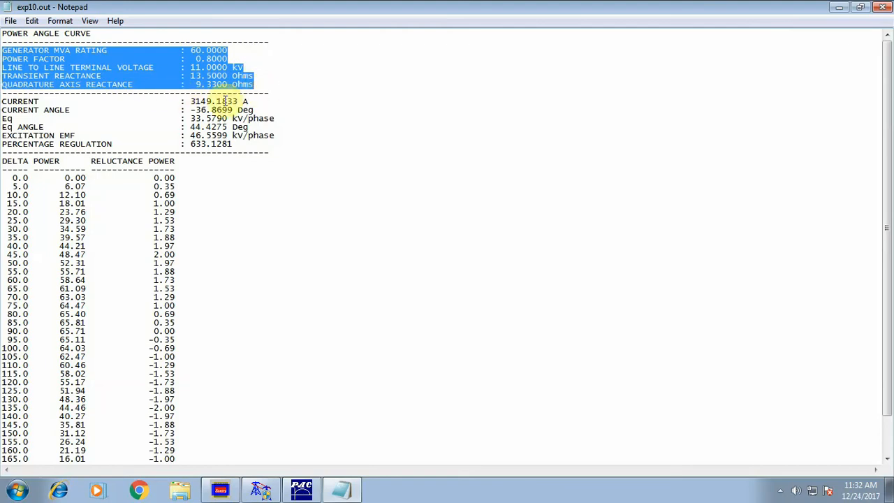
pyautogui.moveTo(2, 101); pyautogui.dragTo(278, 127)
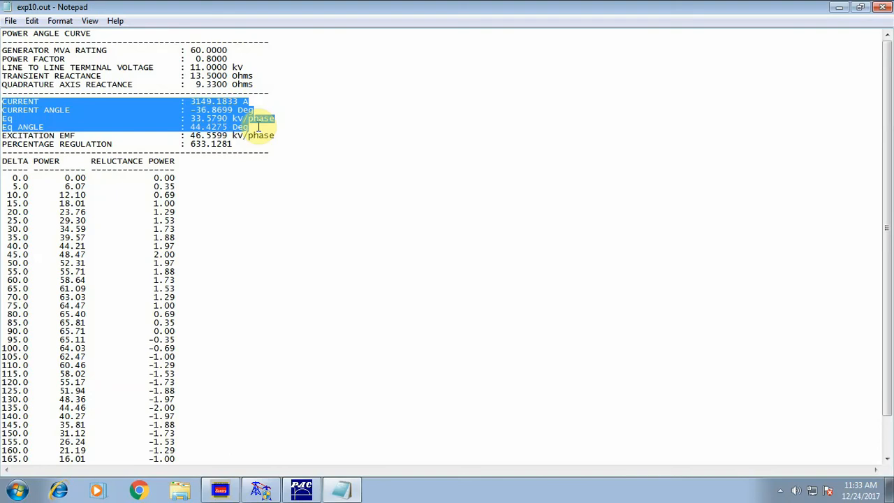
pyautogui.moveTo(259, 127); pyautogui.dragTo(246, 144)
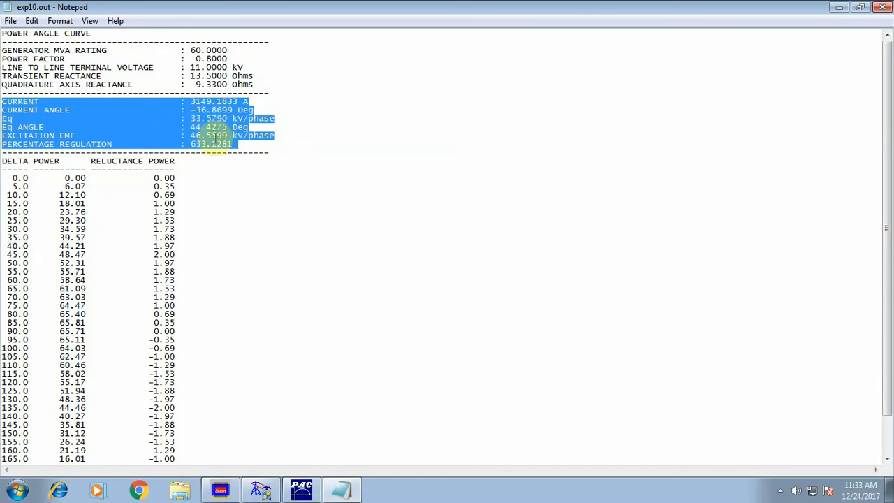
pyautogui.click(182, 162)
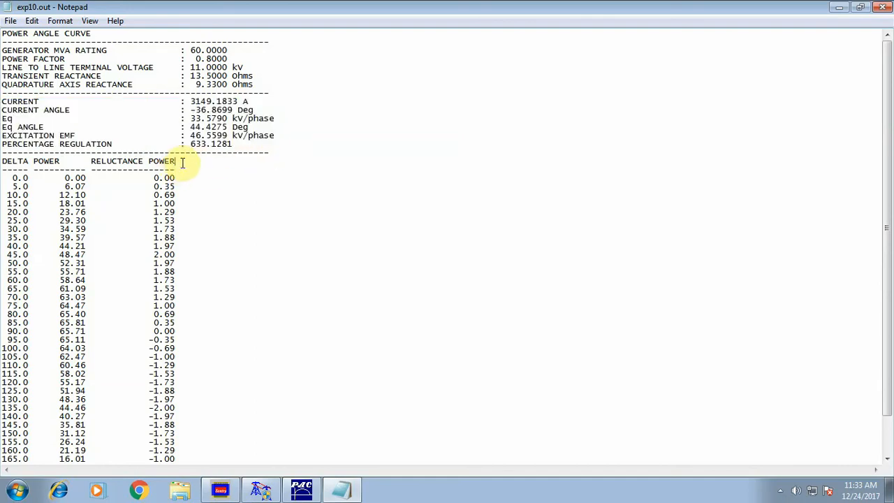
pyautogui.scroll(-2, 183, 162)
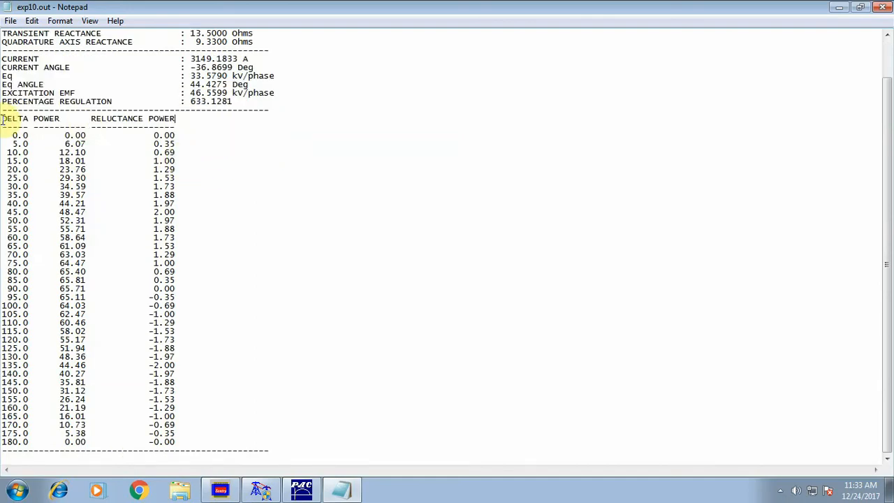
pyautogui.moveTo(3, 120); pyautogui.dragTo(175, 436)
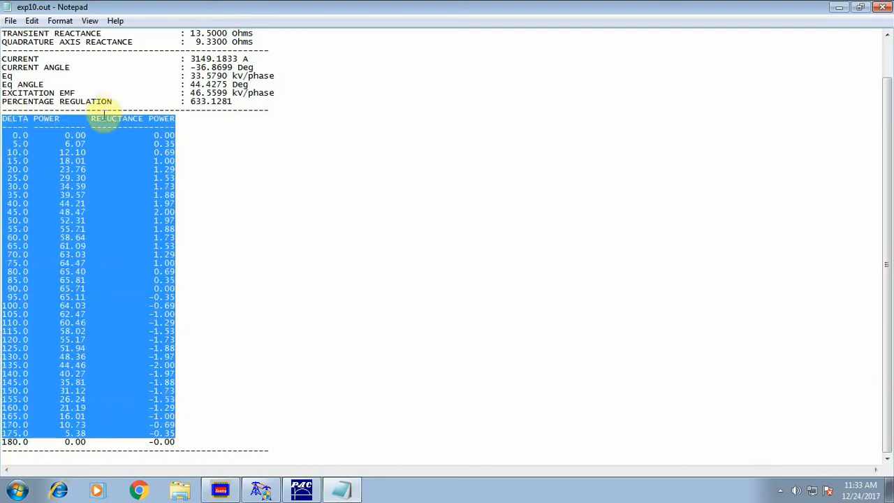
pyautogui.click(144, 254)
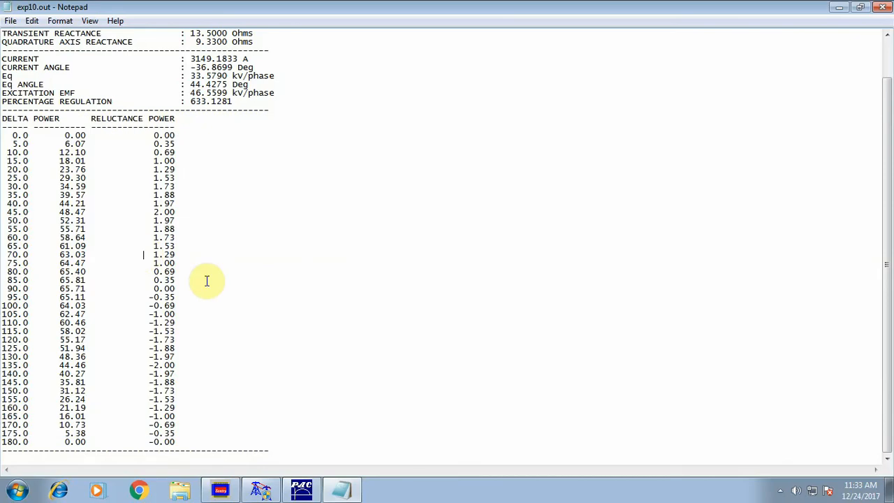
pyautogui.scroll(2, 140, 297)
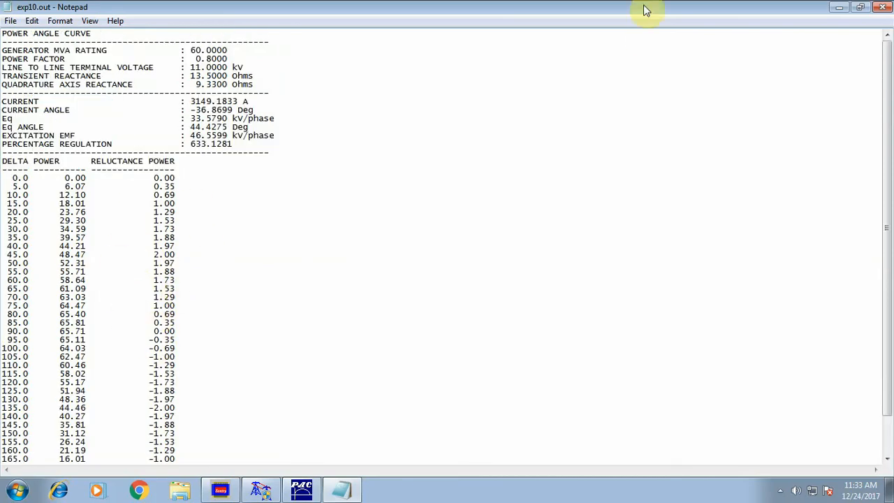
# Open the graph of the power angle results and assign Delta from the graph variables to the X axis
pyautogui.click(301, 489)
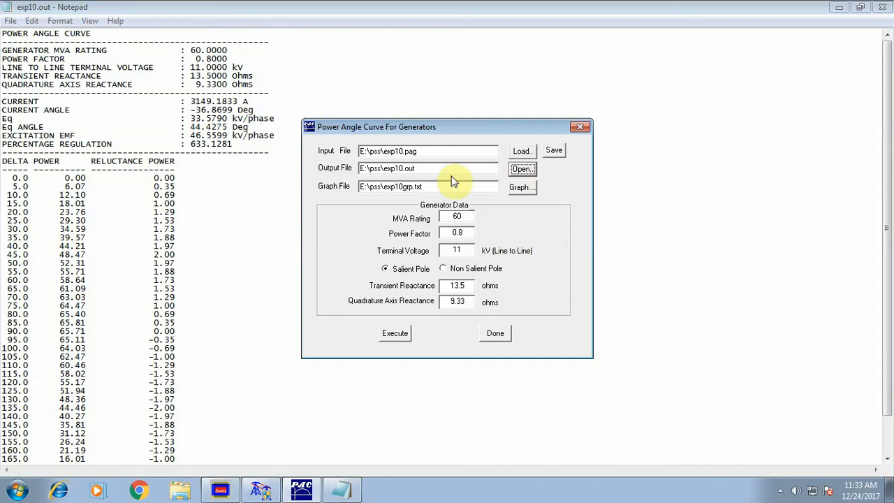
pyautogui.click(521, 190)
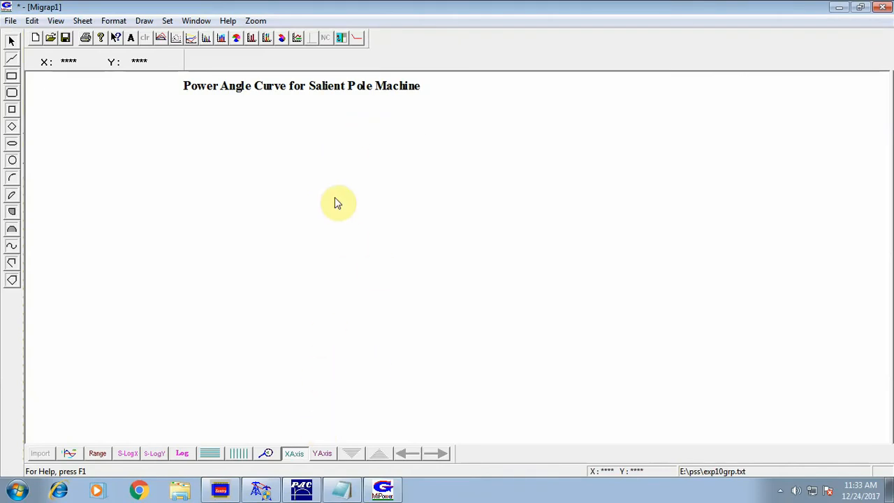
pyautogui.click(296, 456)
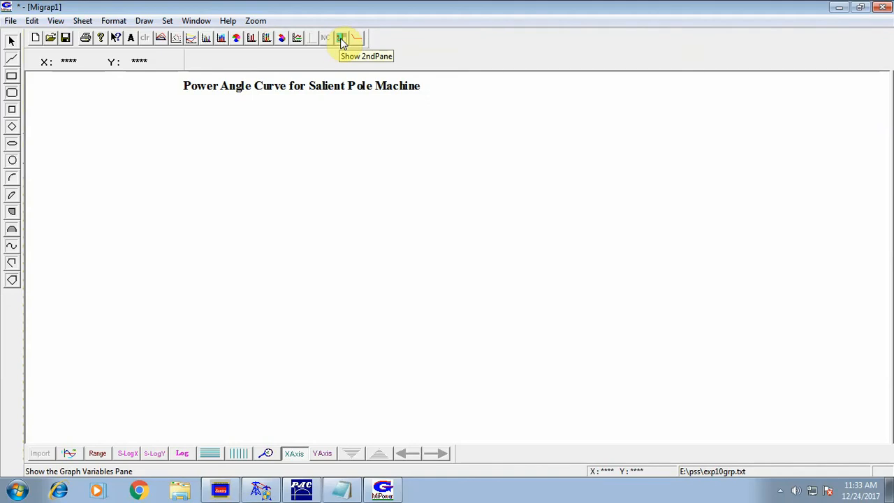
pyautogui.click(341, 38)
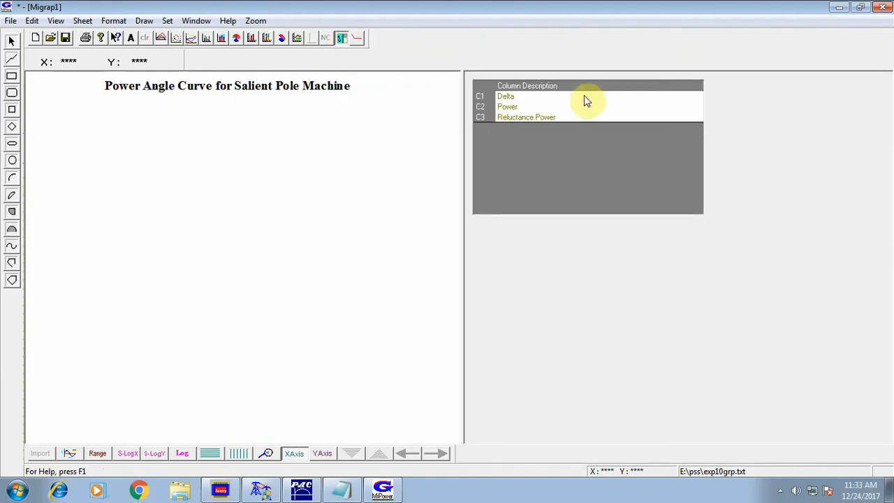
pyautogui.click(297, 456)
pyautogui.click(528, 99)
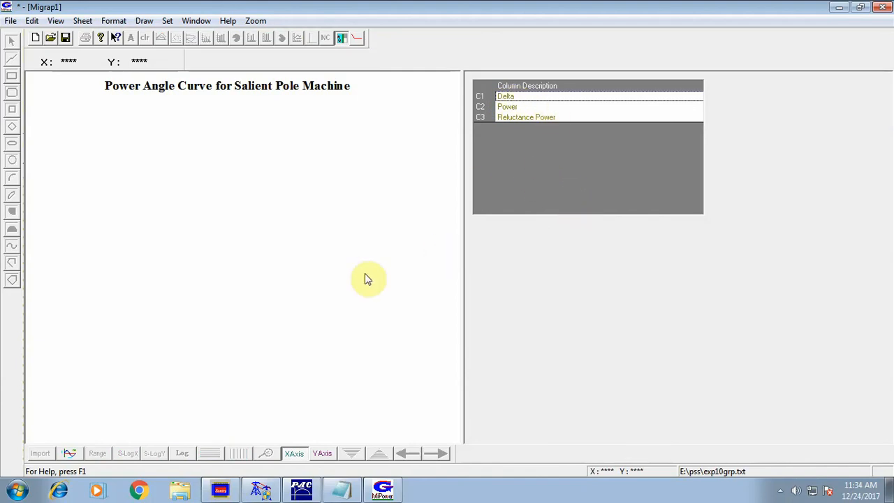
# Plot the salient pole machine's power angle curve with Delta on the X axis and Power on the Y axis
pyautogui.click(518, 103)
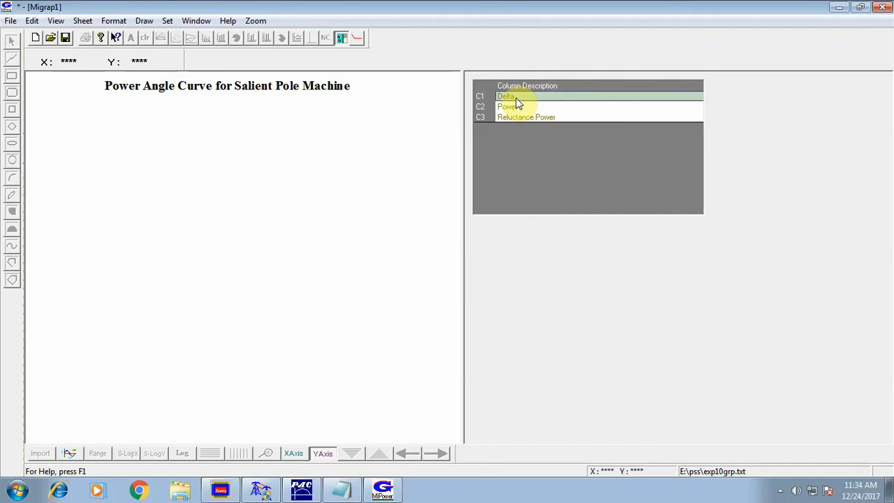
pyautogui.click(322, 453)
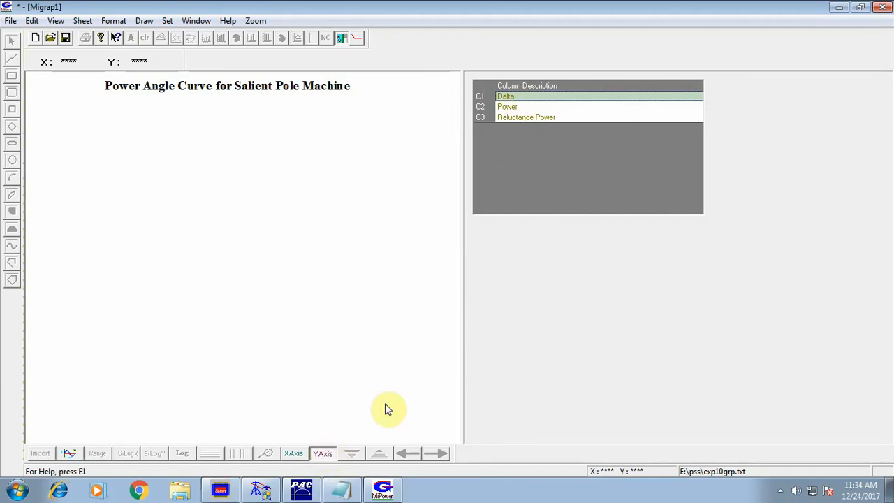
pyautogui.click(518, 109)
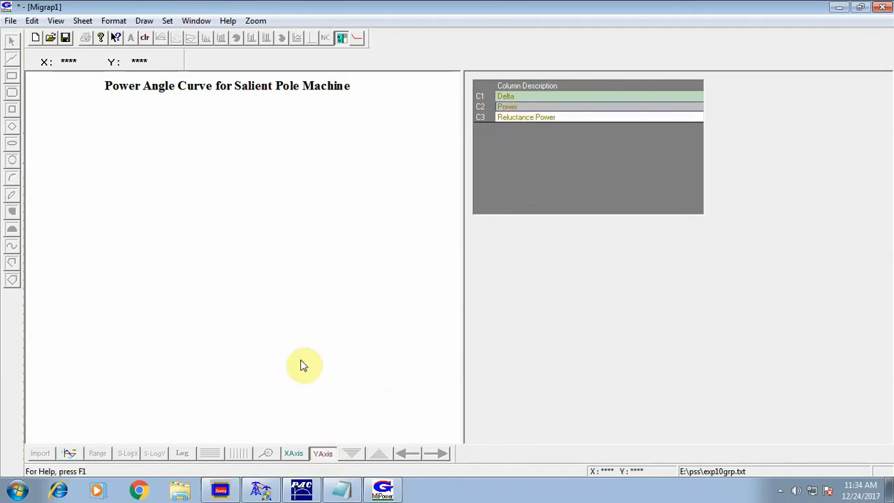
pyautogui.click(70, 455)
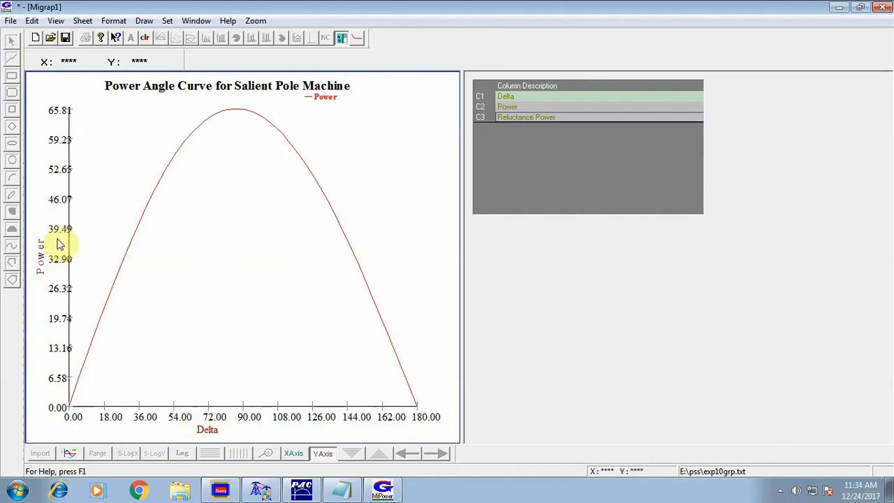
# Close the graph without saving and execute the power angle calculation with the Non Salient Pole type, closing the old output file
pyautogui.click(885, 9)
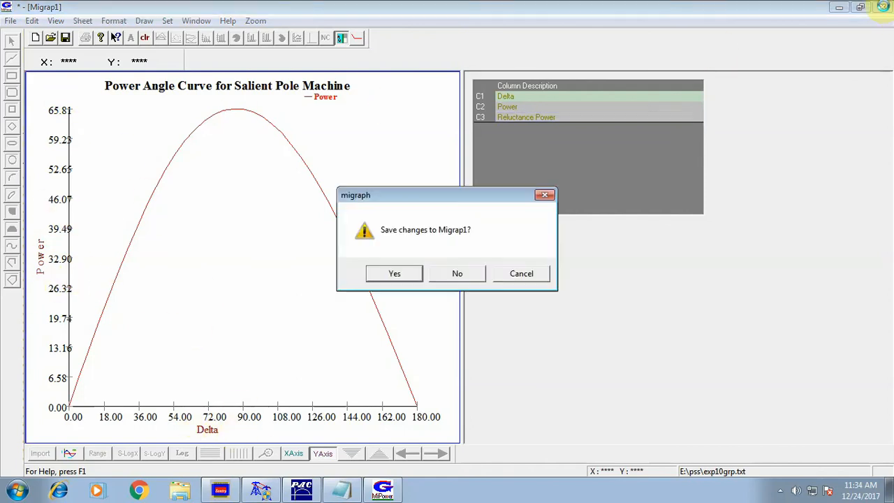
pyautogui.click(454, 274)
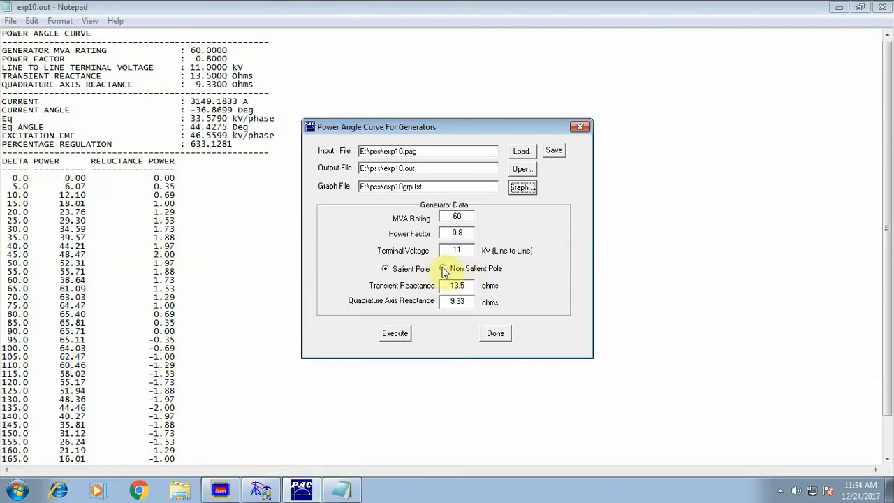
pyautogui.click(443, 269)
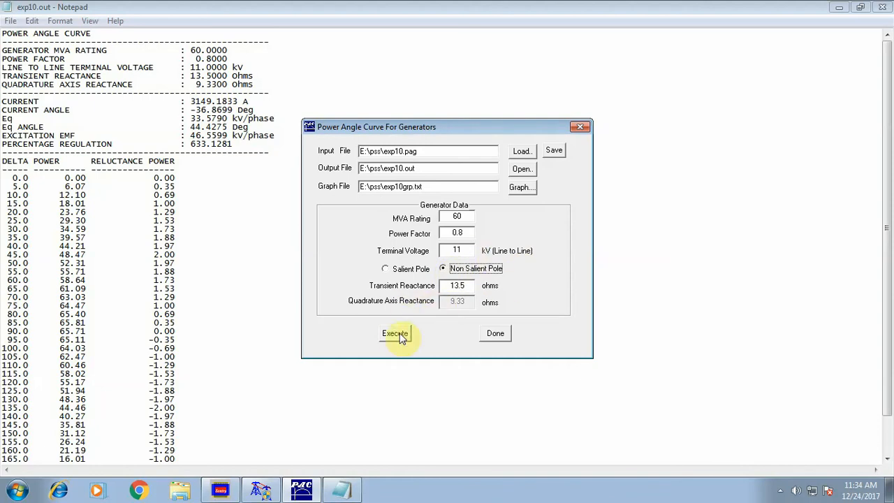
pyautogui.click(886, 10)
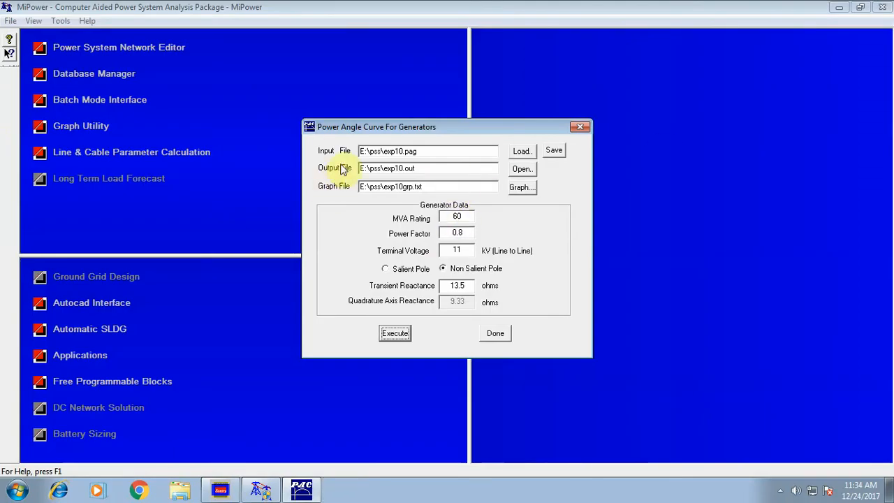
# Open the new output file exp10.out and examine the calculated results and the delta, power and reluctance power table
pyautogui.click(524, 171)
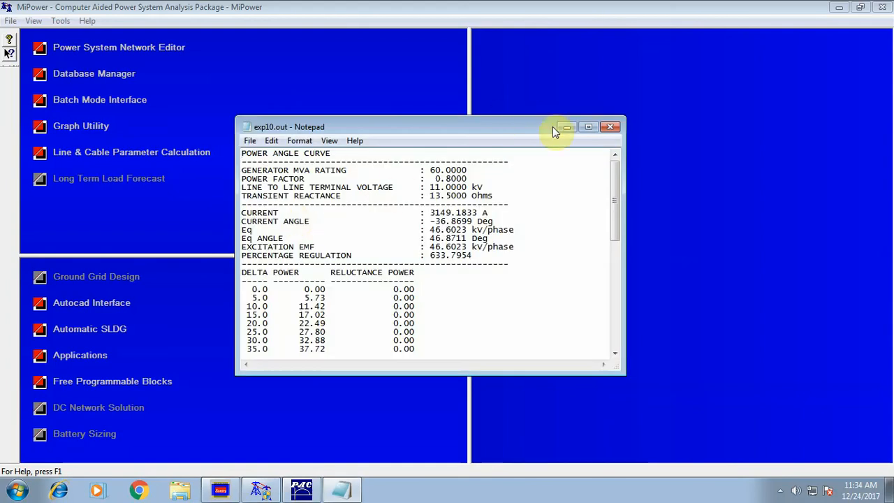
pyautogui.click(592, 128)
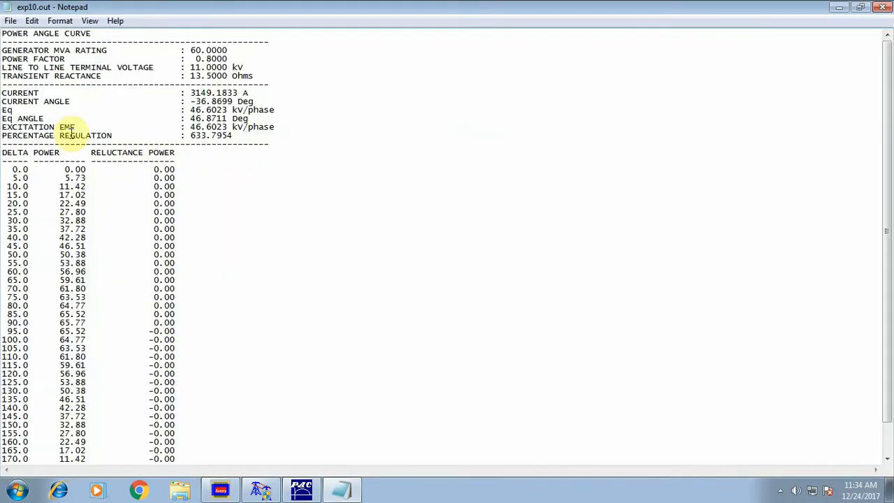
pyautogui.click(222, 134)
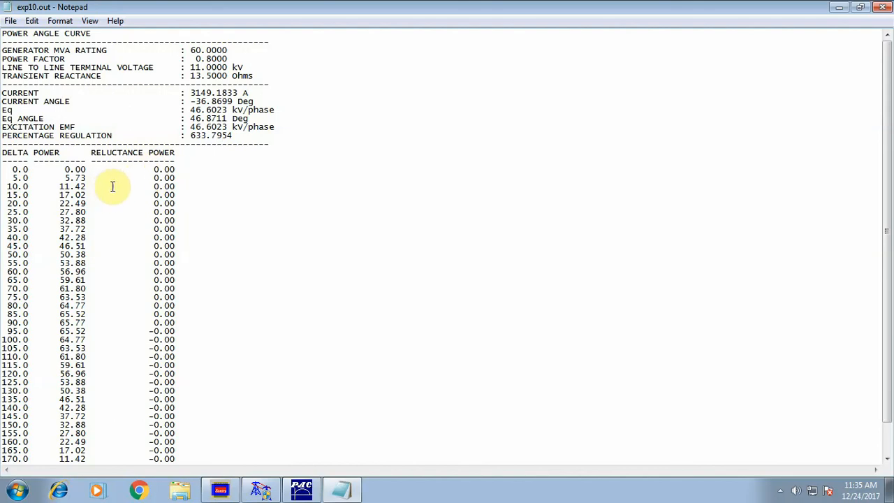
pyautogui.scroll(-2, 112, 187)
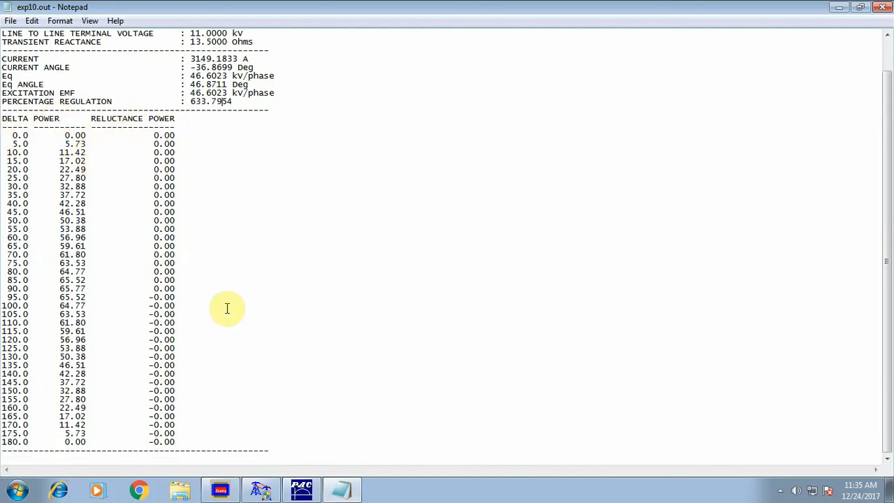
pyautogui.scroll(2, 227, 308)
pyautogui.scroll(-1, 227, 287)
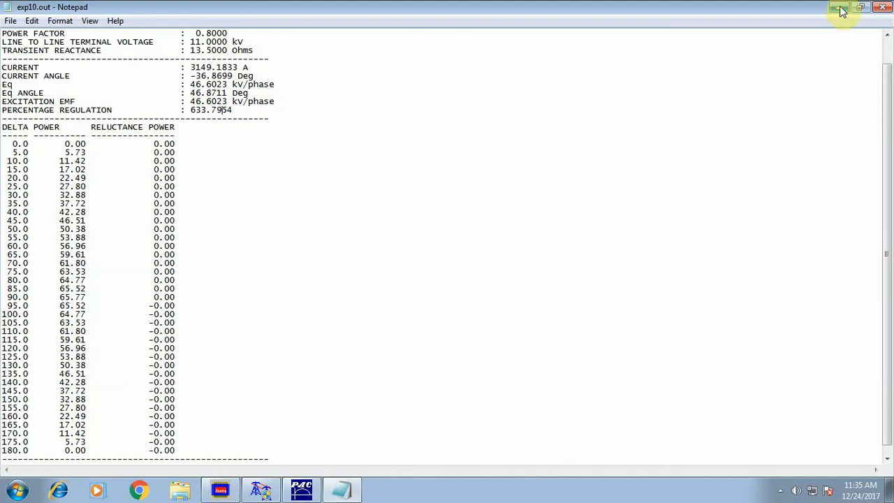
pyautogui.click(342, 490)
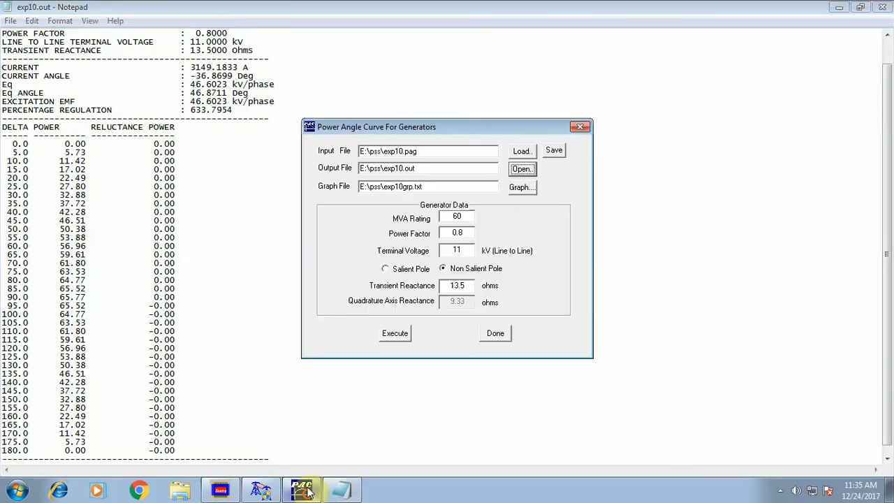
# Open the graph of the non salient pole results and plot Power on the Y axis against Delta on the X axis
pyautogui.click(521, 189)
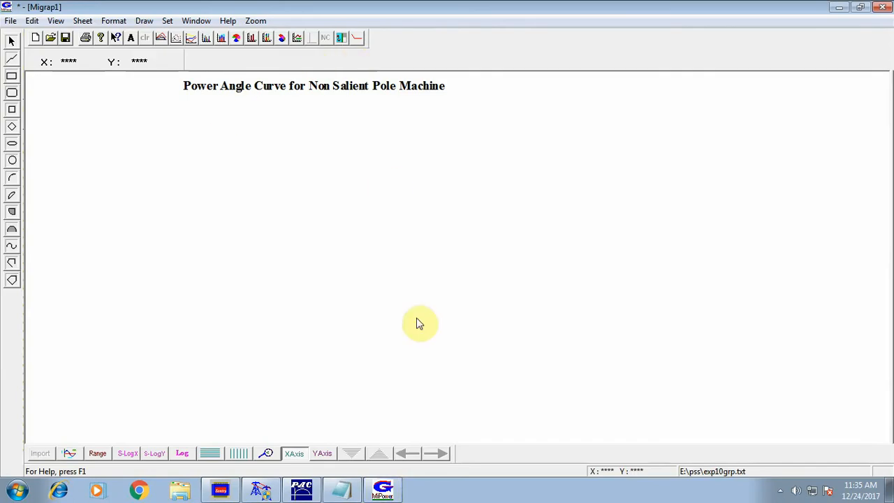
pyautogui.click(342, 38)
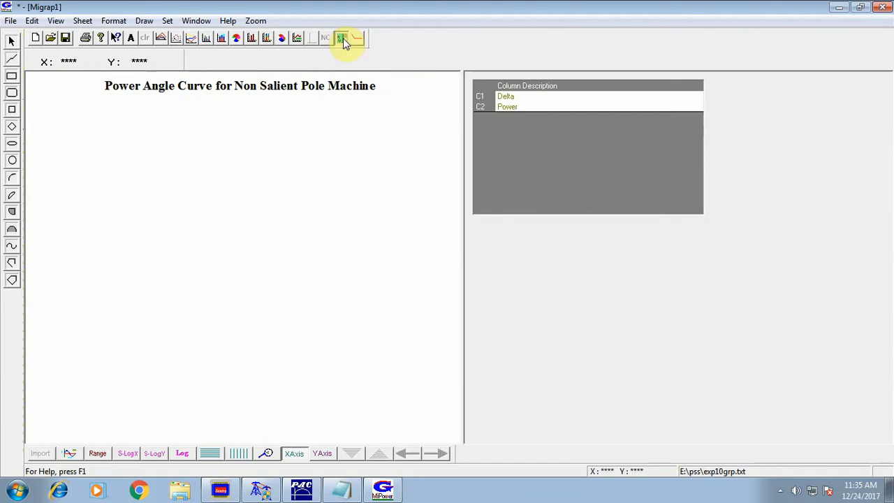
pyautogui.click(294, 453)
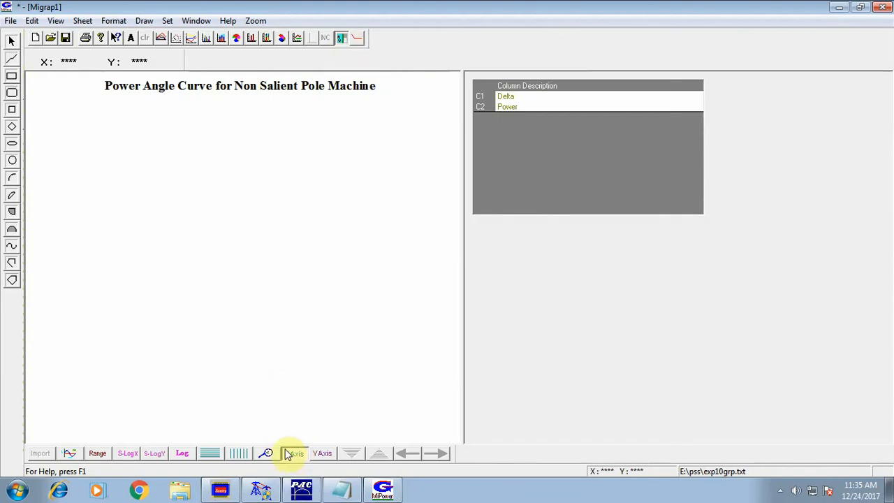
pyautogui.click(511, 98)
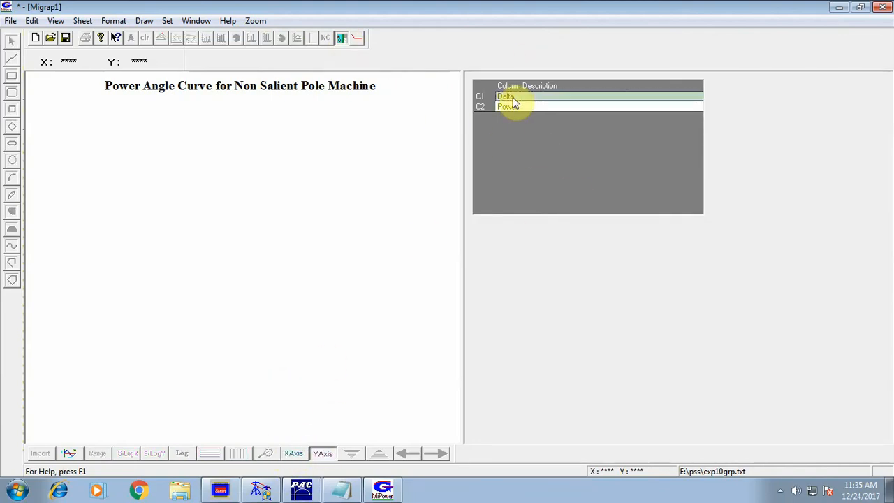
pyautogui.click(323, 451)
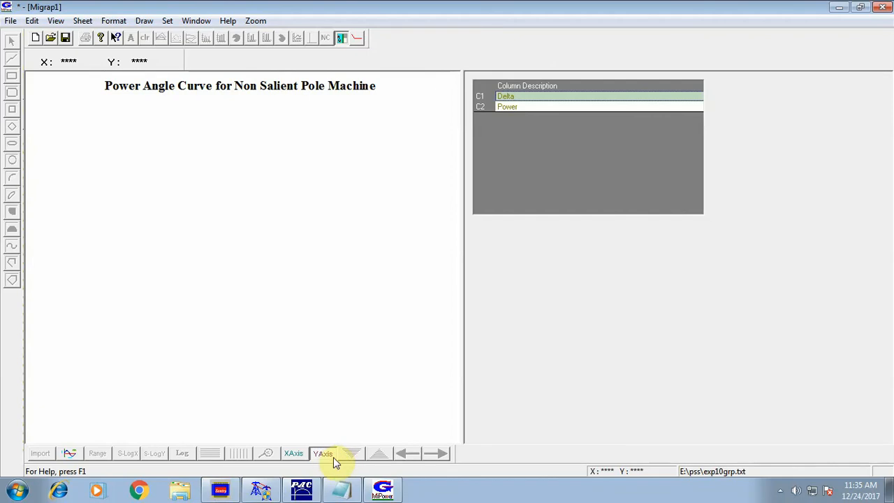
pyautogui.click(513, 108)
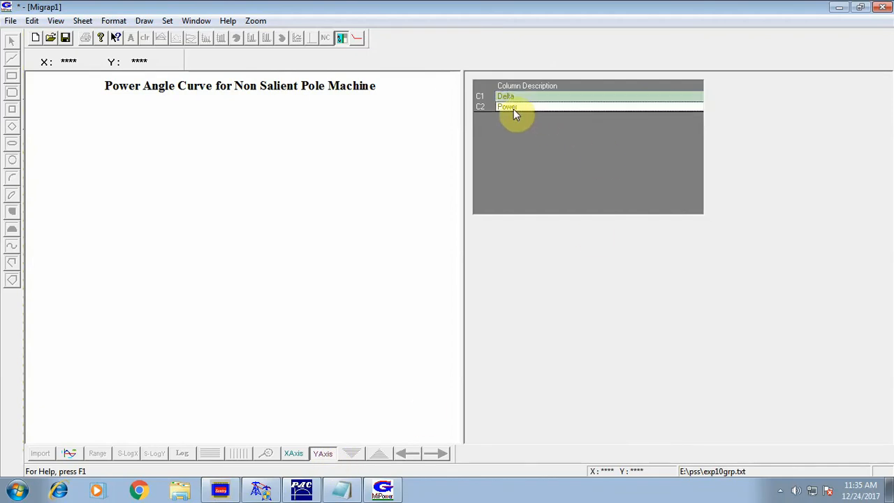
pyautogui.click(69, 455)
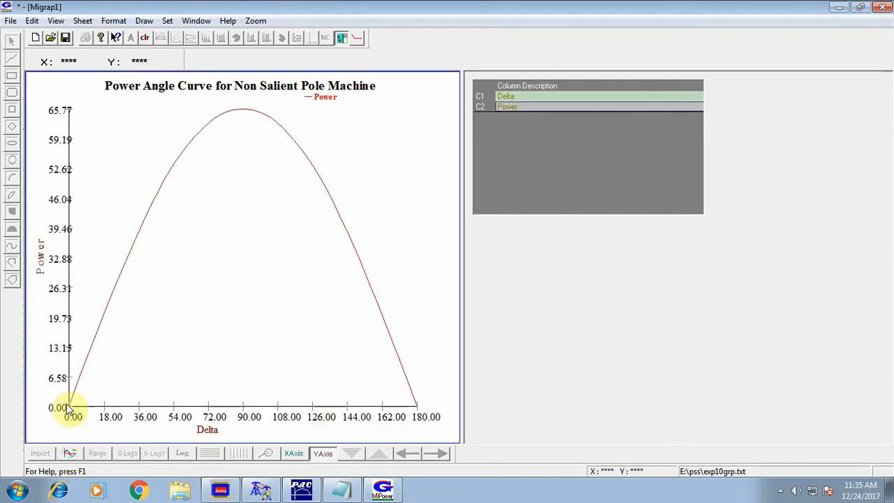